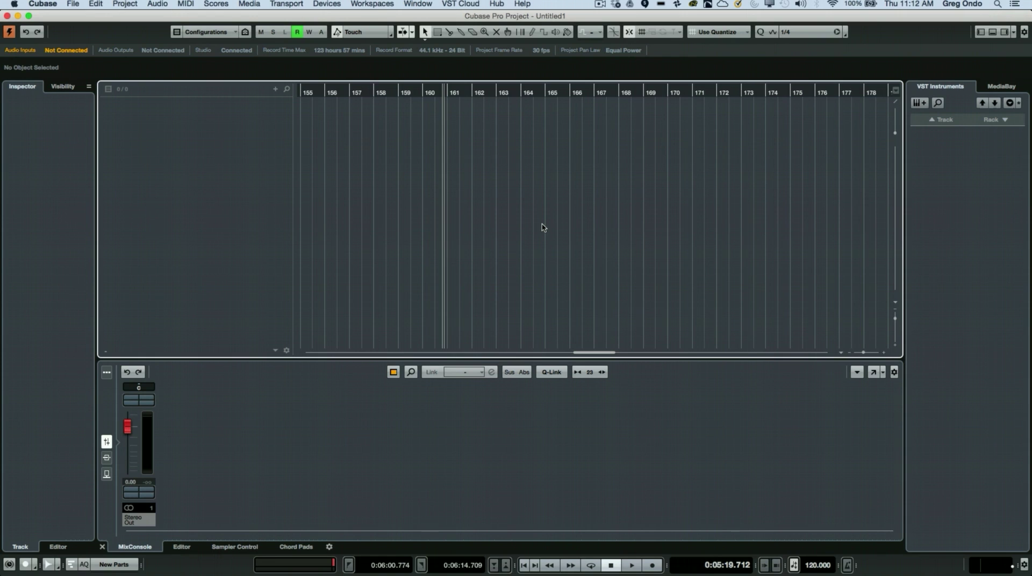
Step: Add eight mono audio tracks to the project
right_click(234, 116)
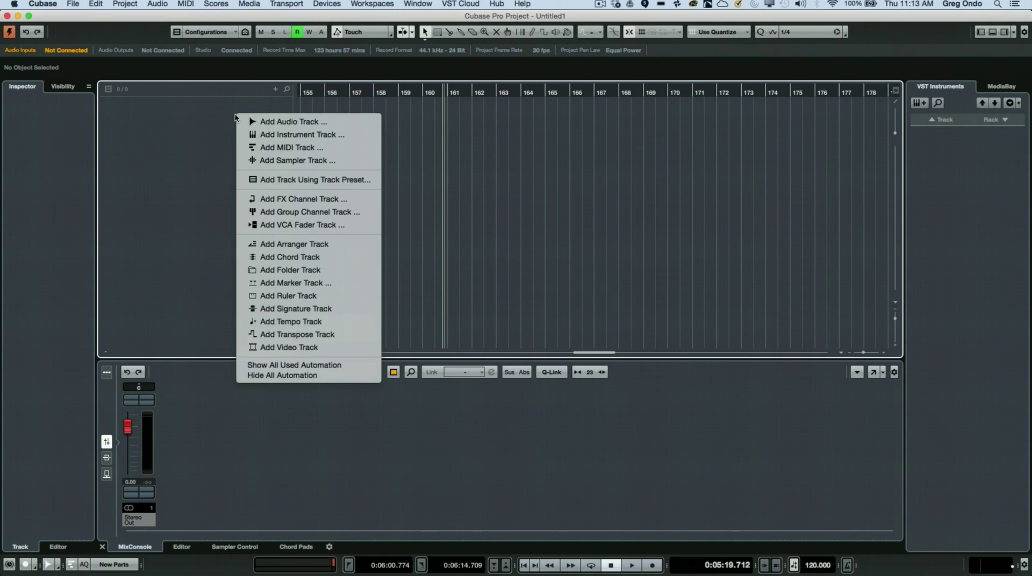
click(258, 122)
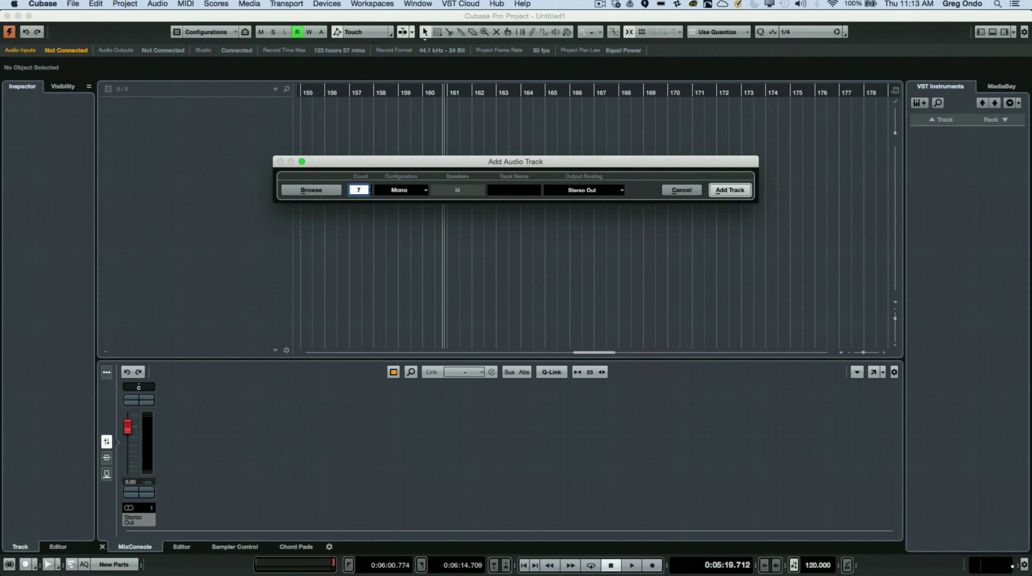
text(8)
key(Return)
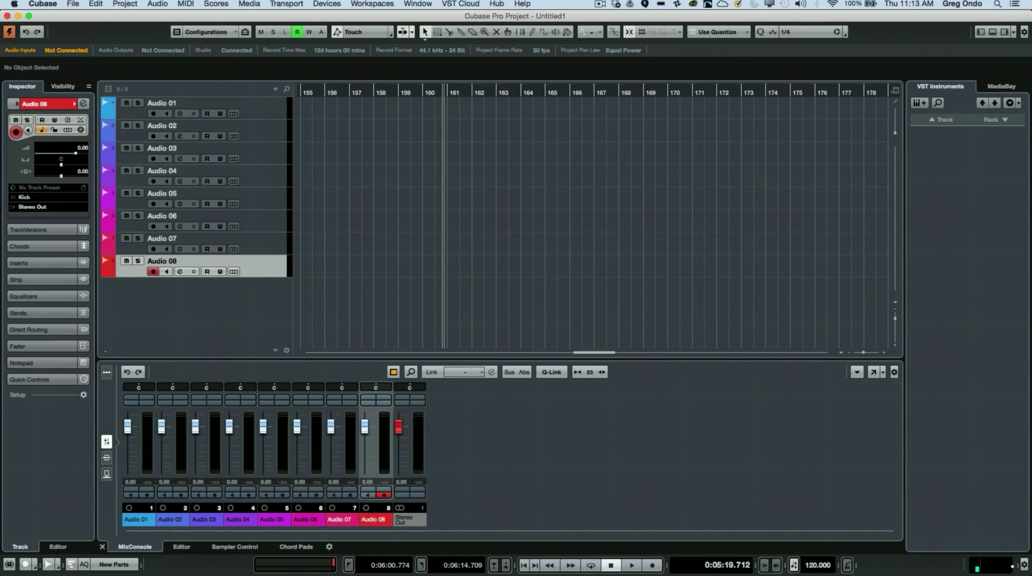
Step: Rename the eight tracks in turn with short labels, ending with i76 and i76r
click(179, 98)
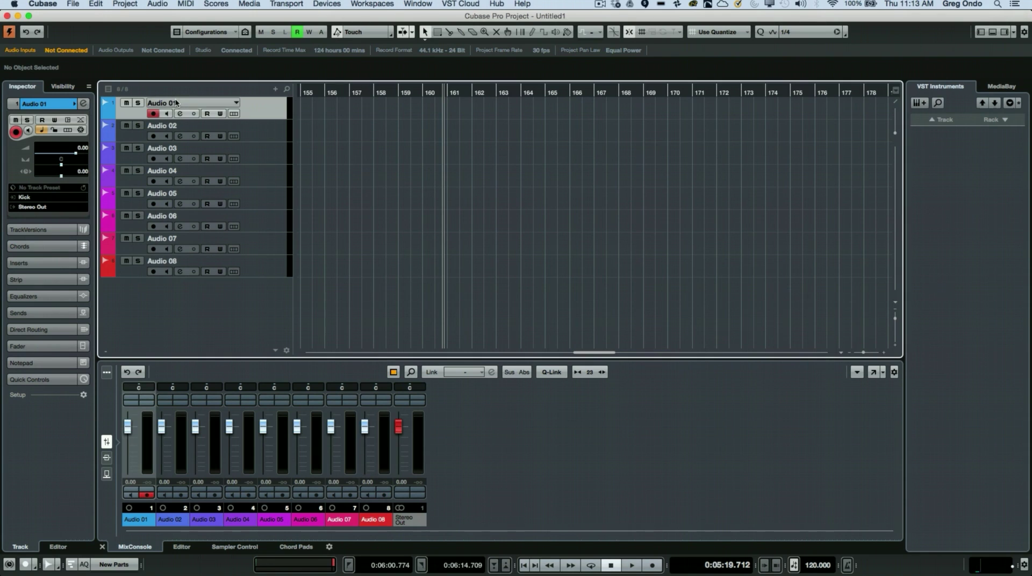
double_click(179, 102)
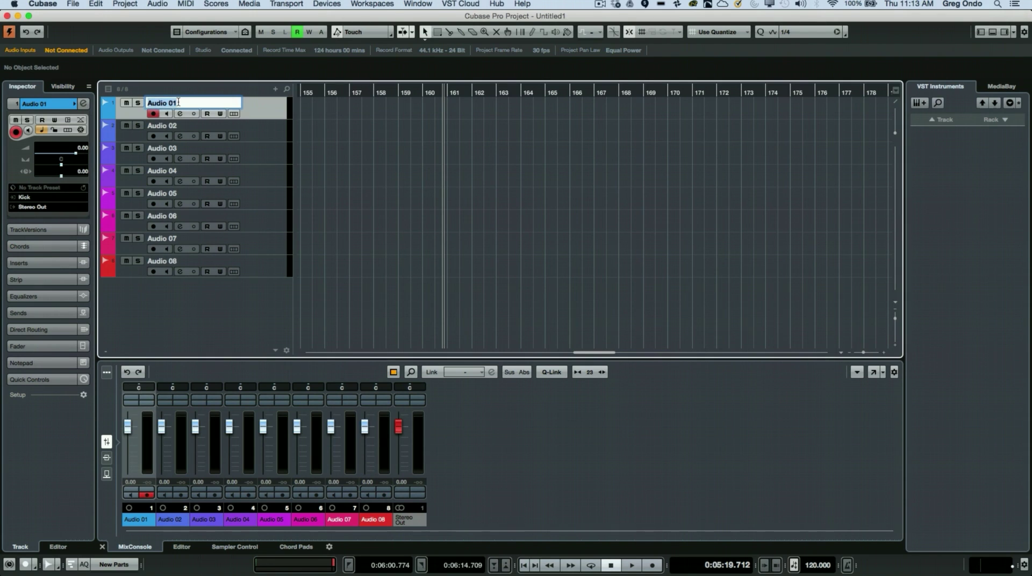
text(i75di75d)
key(Tab)
text(i75di75d)
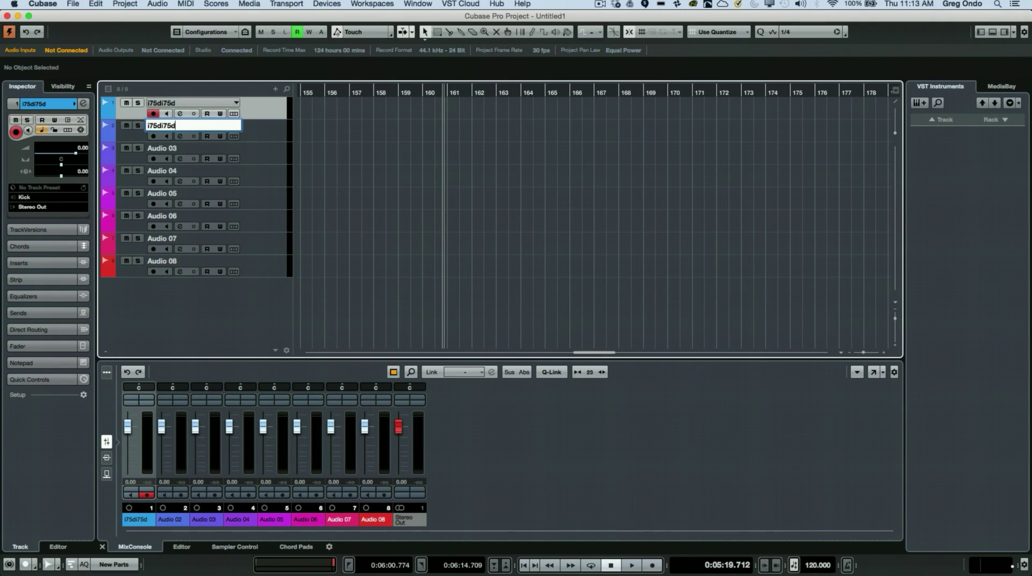
key(Tab)
text(i75tdi76i76d)
key(Tab)
text(i7di76d)
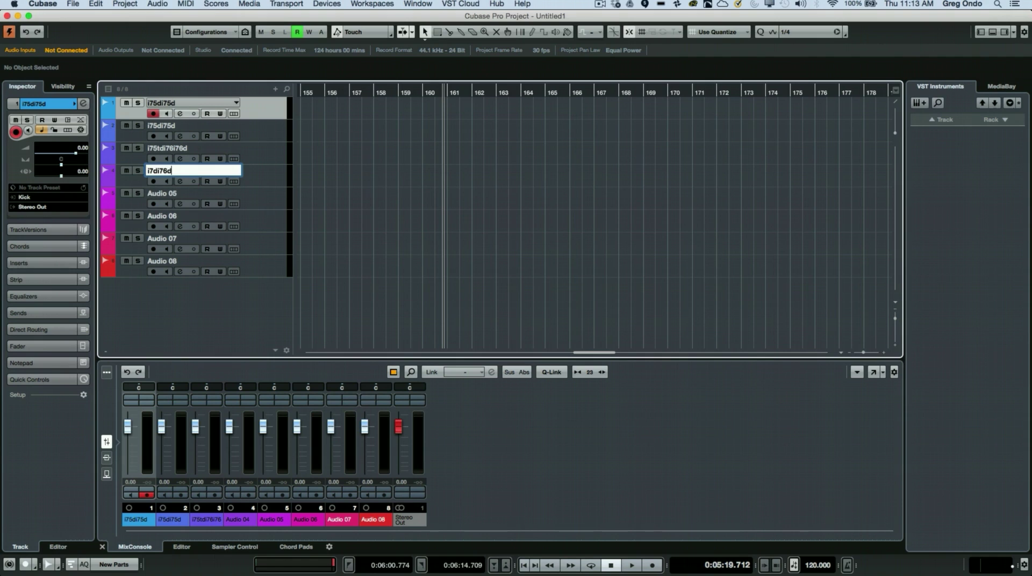
text(i75d)
key(Tab)
text(i76di76)
key(Tab)
text(i76)
key(Tab)
text(i76	i76r)
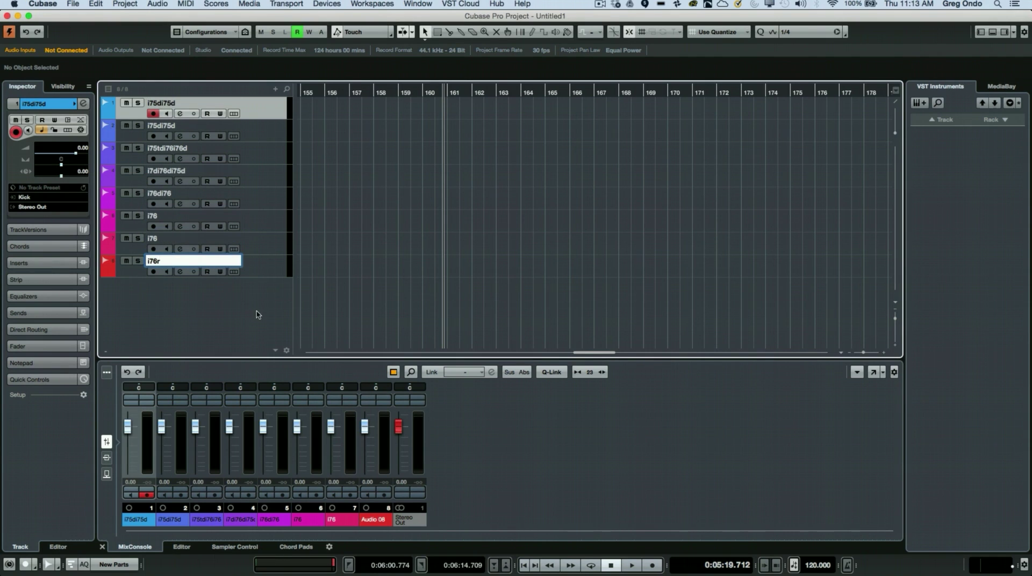
click(266, 282)
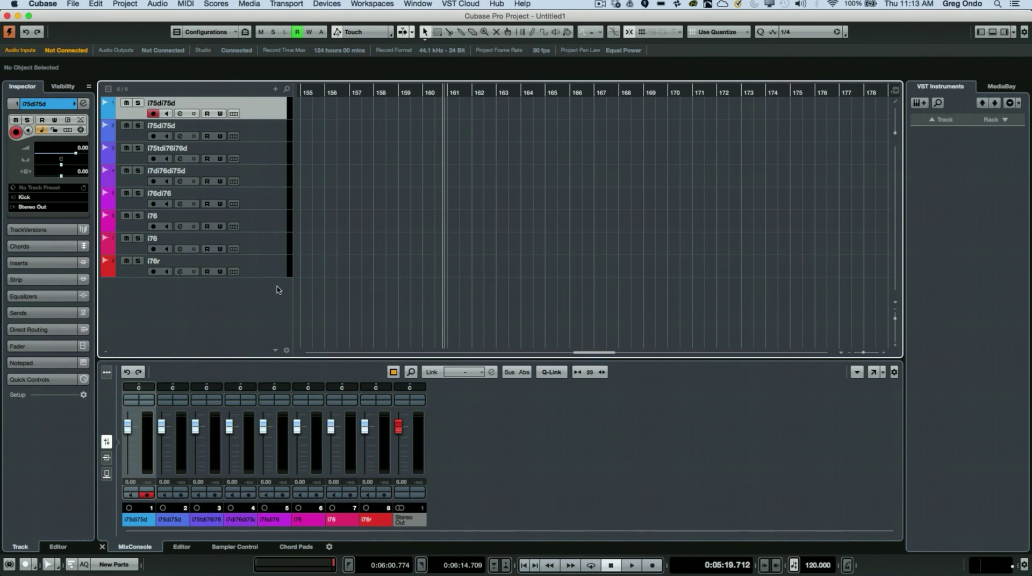
Step: Move all eight selected audio tracks into a new folder track
shift+click(268, 270)
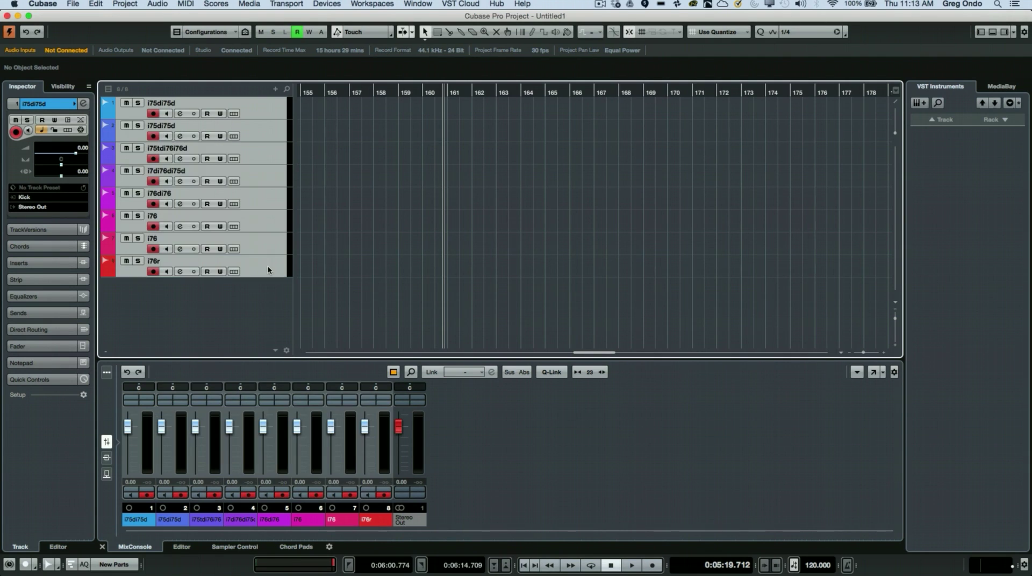
right_click(269, 270)
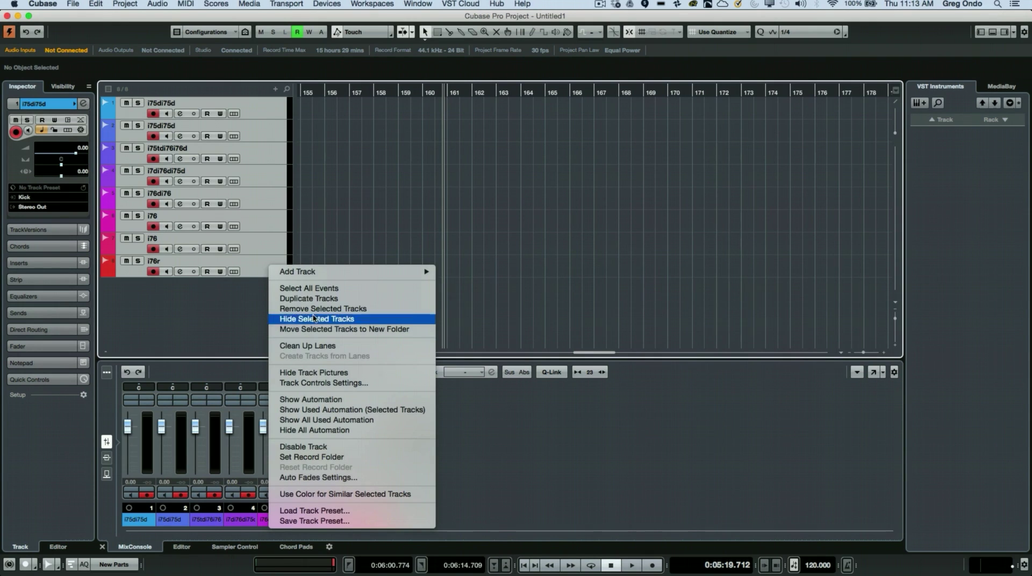
click(340, 328)
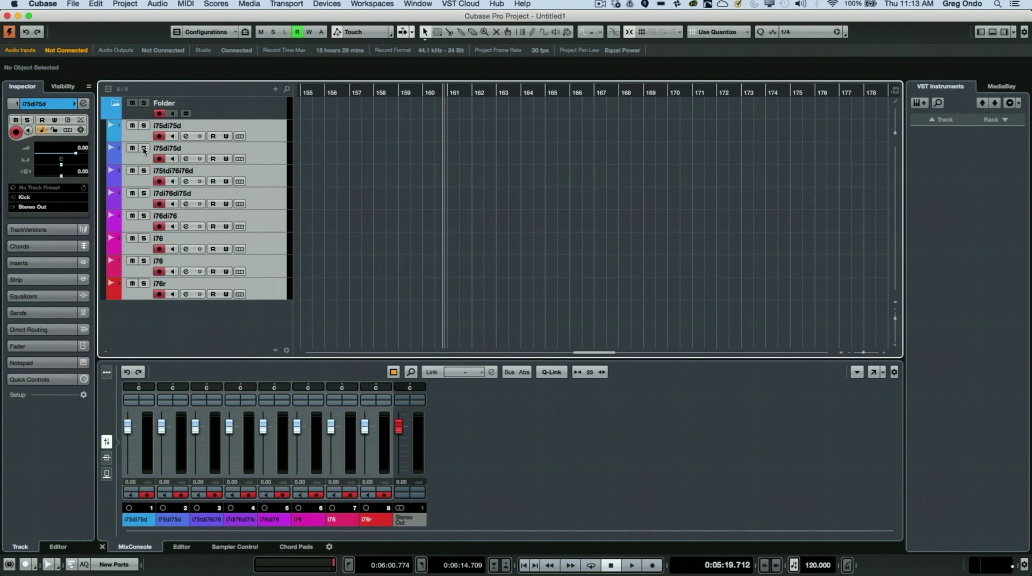
click(115, 104)
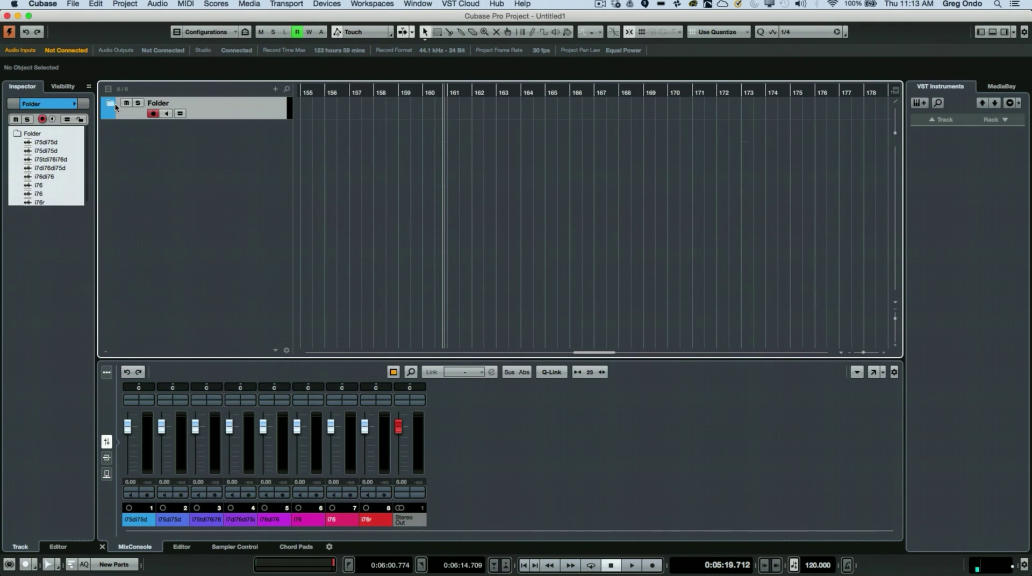
click(114, 106)
click(113, 105)
click(112, 106)
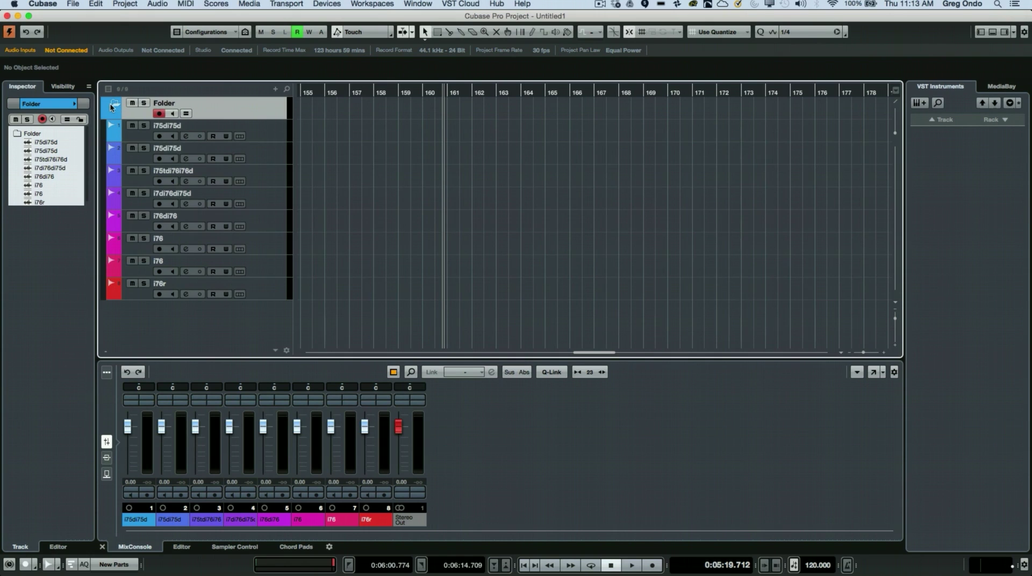
Step: Record-enable the folder so all eight of its tracks are armed
click(159, 113)
click(159, 114)
click(159, 114)
click(159, 113)
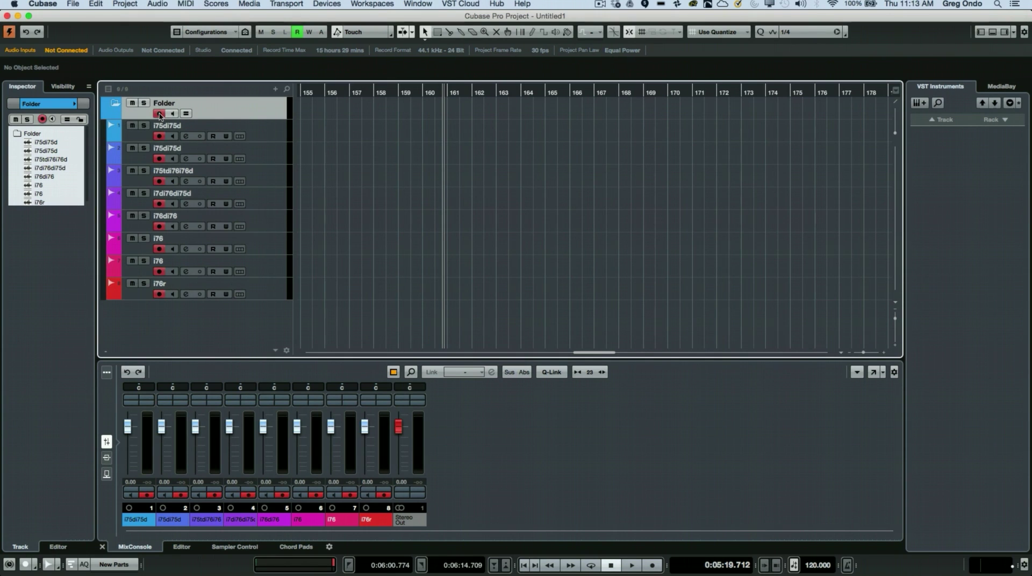
click(159, 113)
click(159, 114)
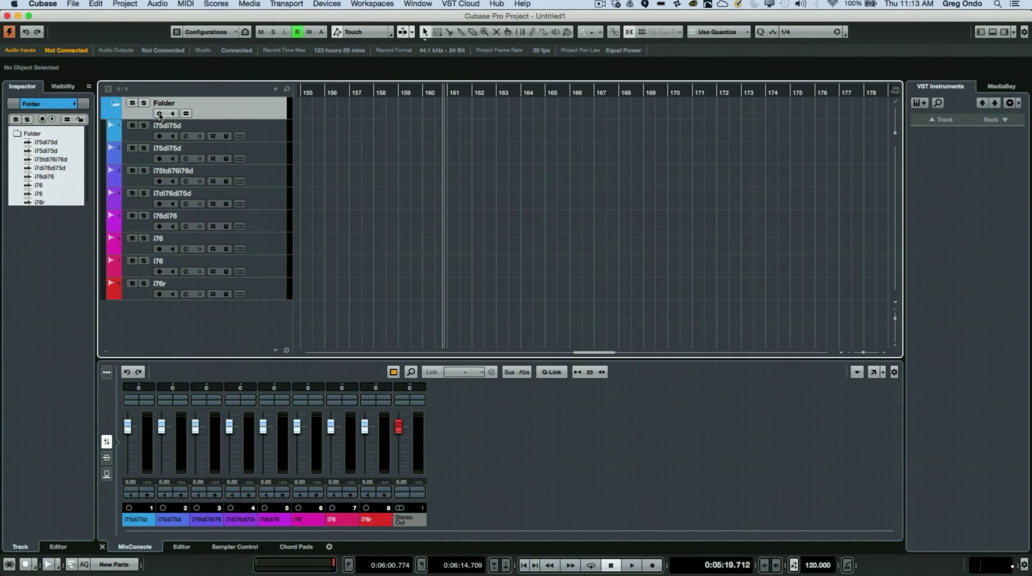
click(159, 113)
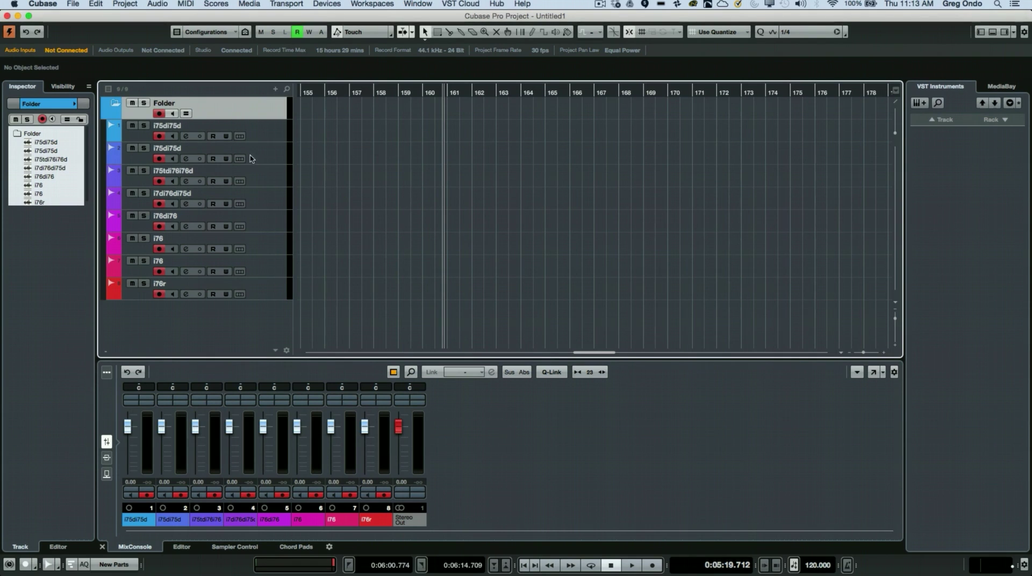
Step: Start File > New Project, then cancel the Steinberg Hub to stay in the project
click(74, 3)
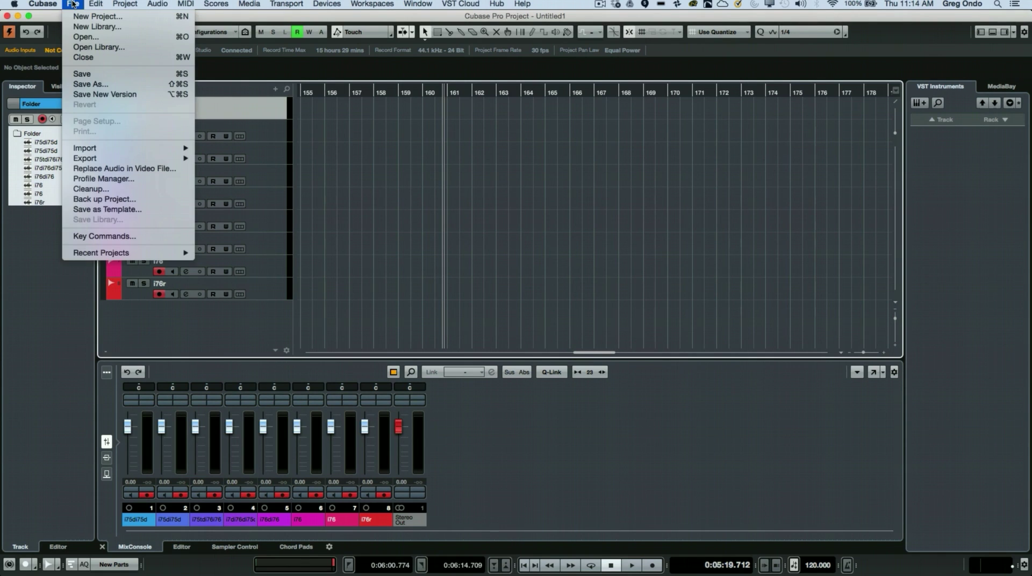
click(89, 16)
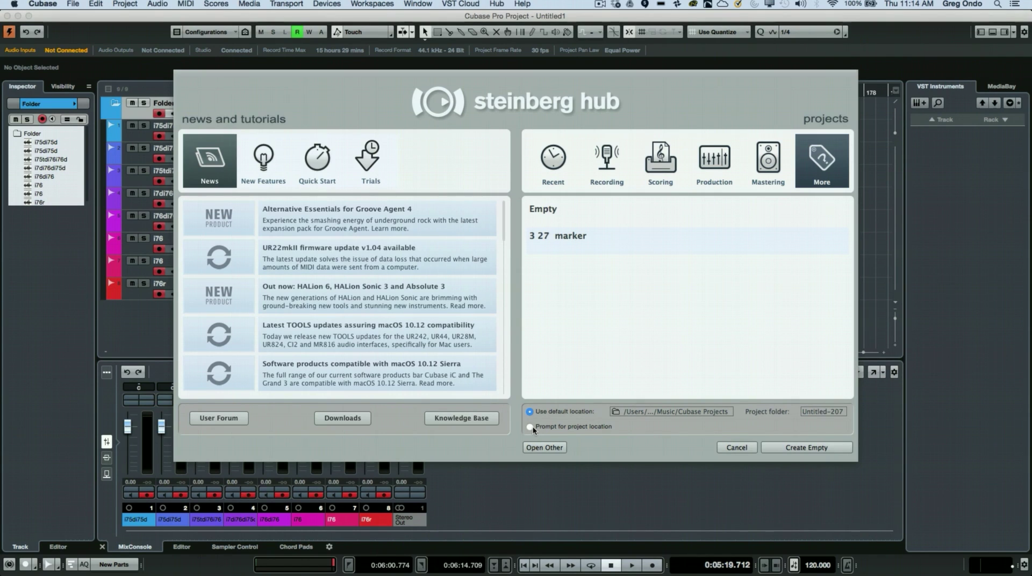
click(754, 451)
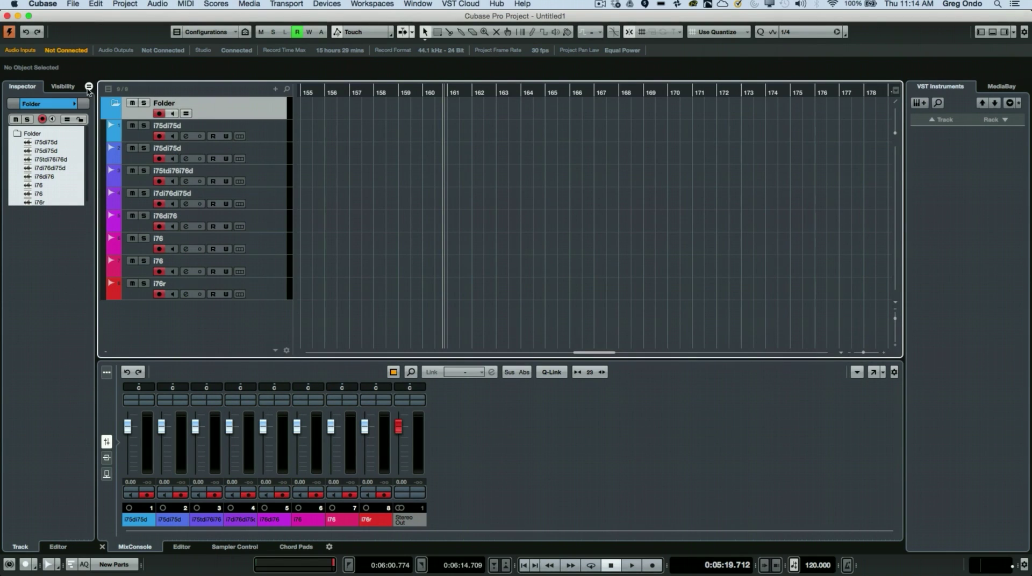
Step: Collapse the folder and duplicate it with its eight tracks as Folder (D)
click(115, 104)
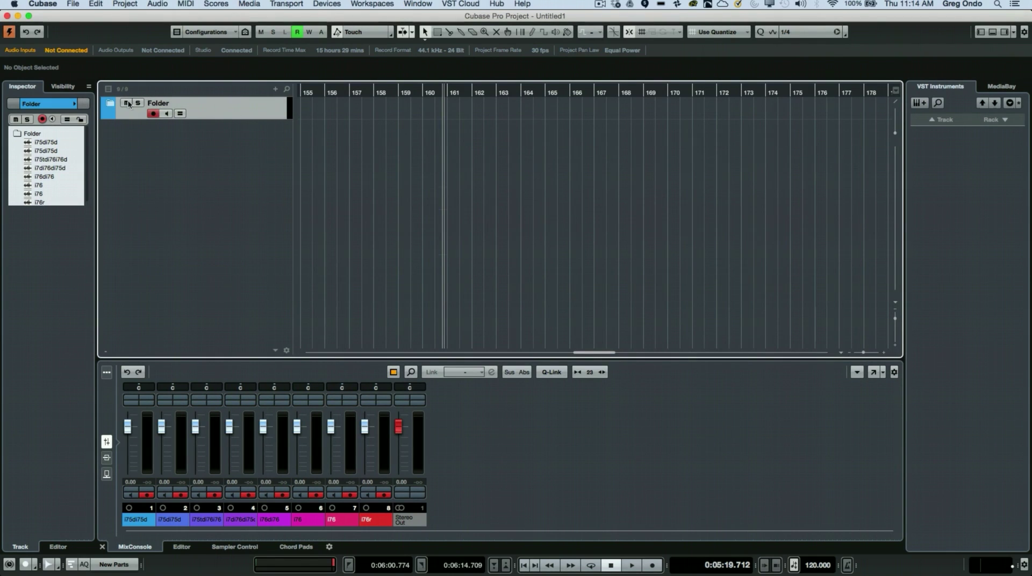
right_click(217, 111)
mouse_move(225, 116)
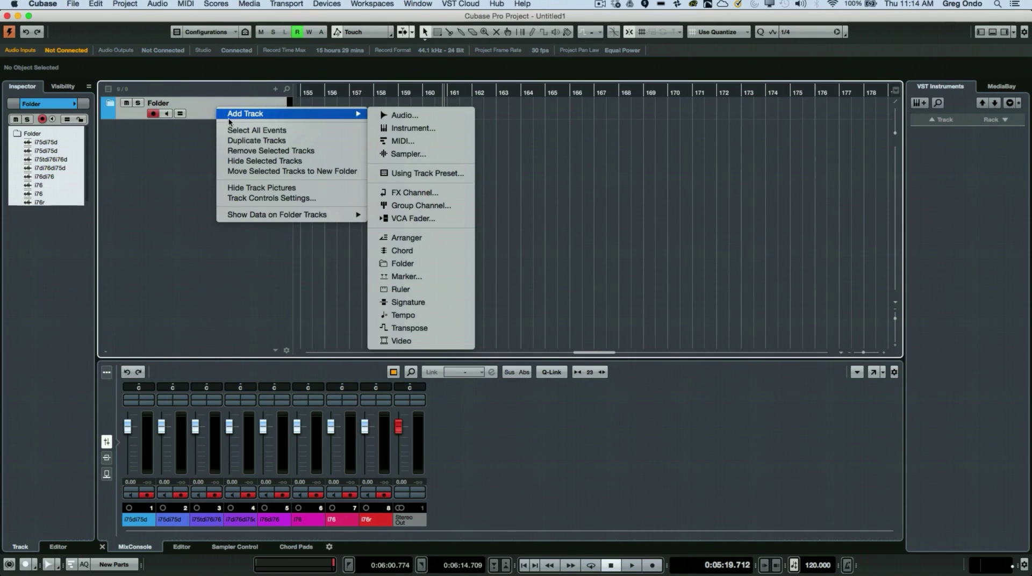
click(257, 141)
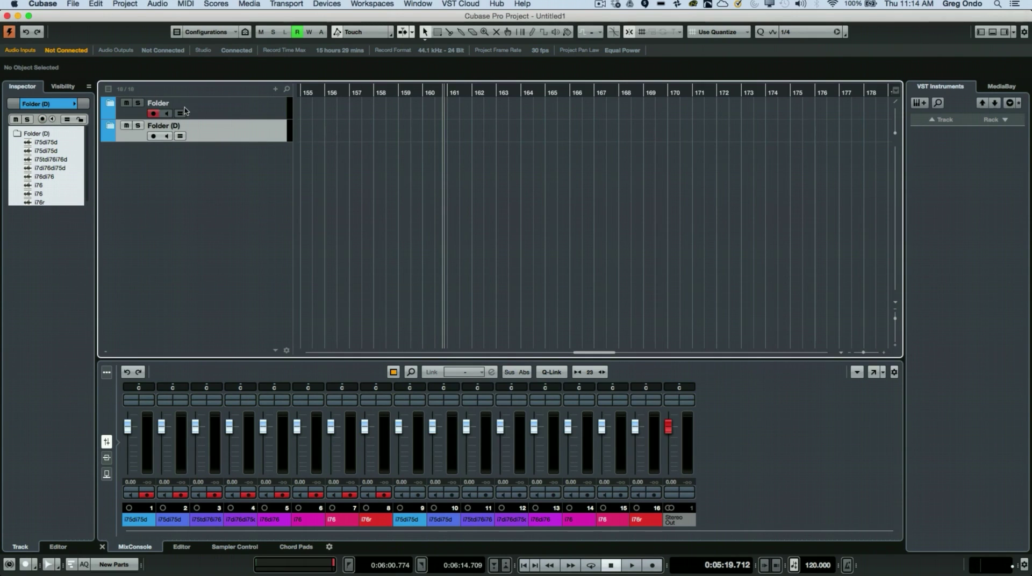
Step: Expand both folders and select tracks i75di75d through i76r inside Folder (D)
click(109, 103)
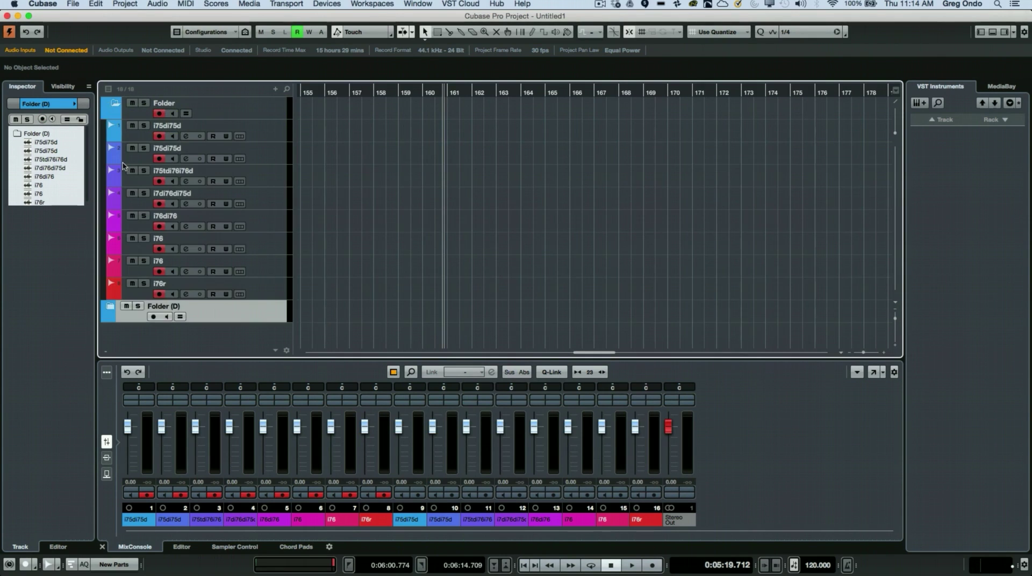
click(109, 311)
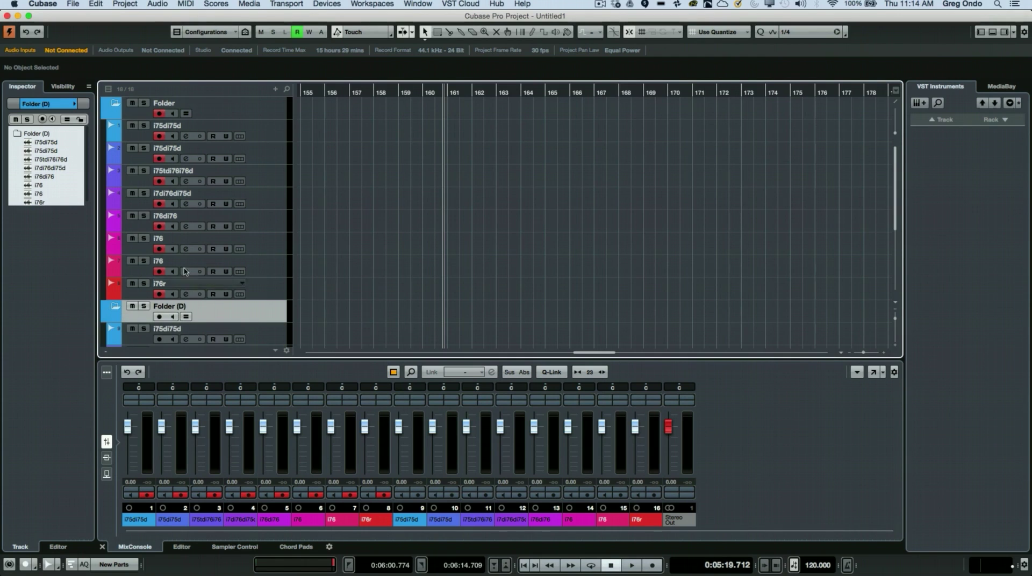
scroll(207, 249, down, 5)
scroll(207, 249, down, 3)
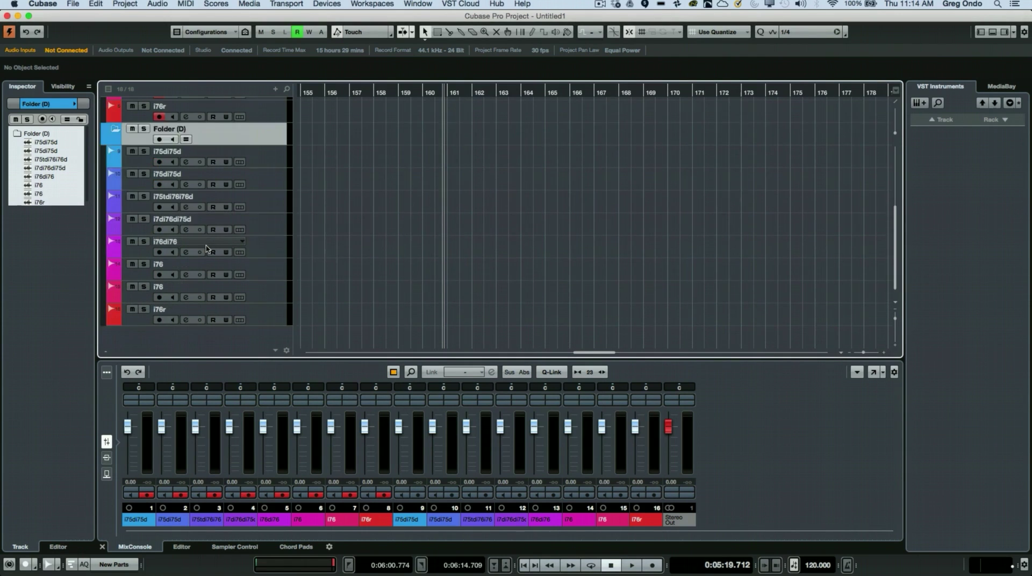
scroll(207, 249, up, 8)
scroll(207, 249, down, 8)
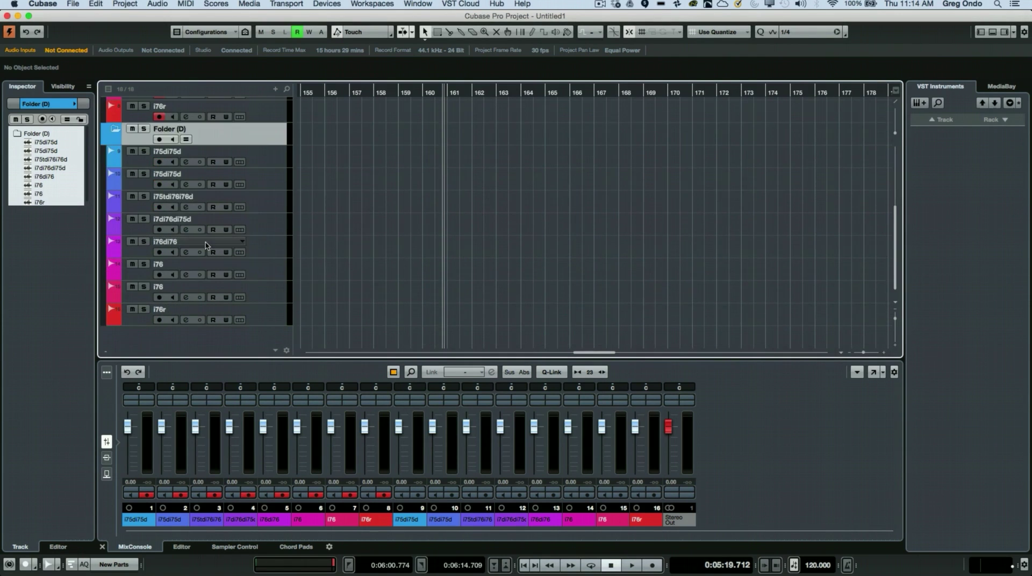
click(262, 160)
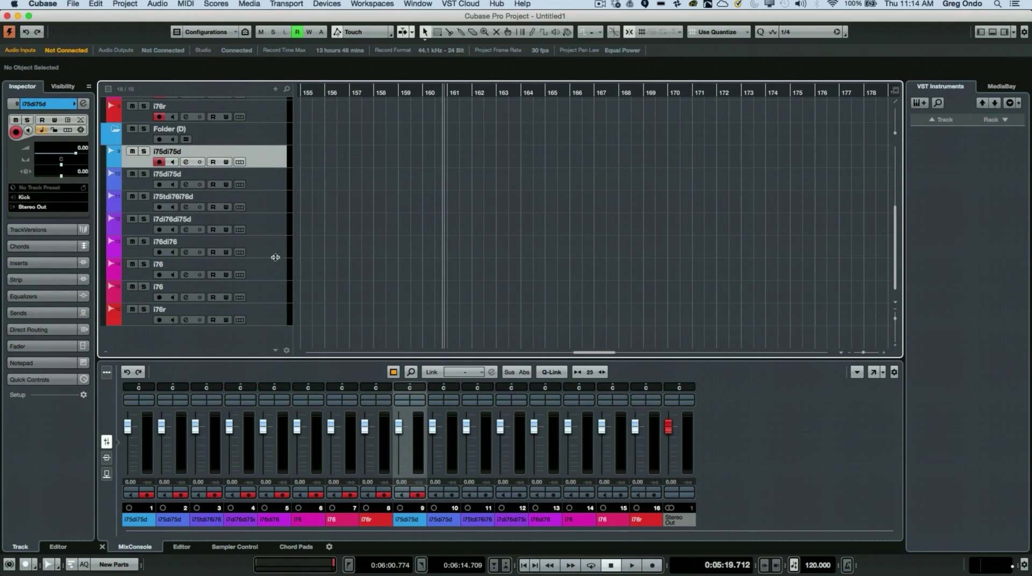
shift+click(271, 318)
Step: Set the selected tracks' record folder to a new Documents folder 'audio record tester'
right_click(270, 315)
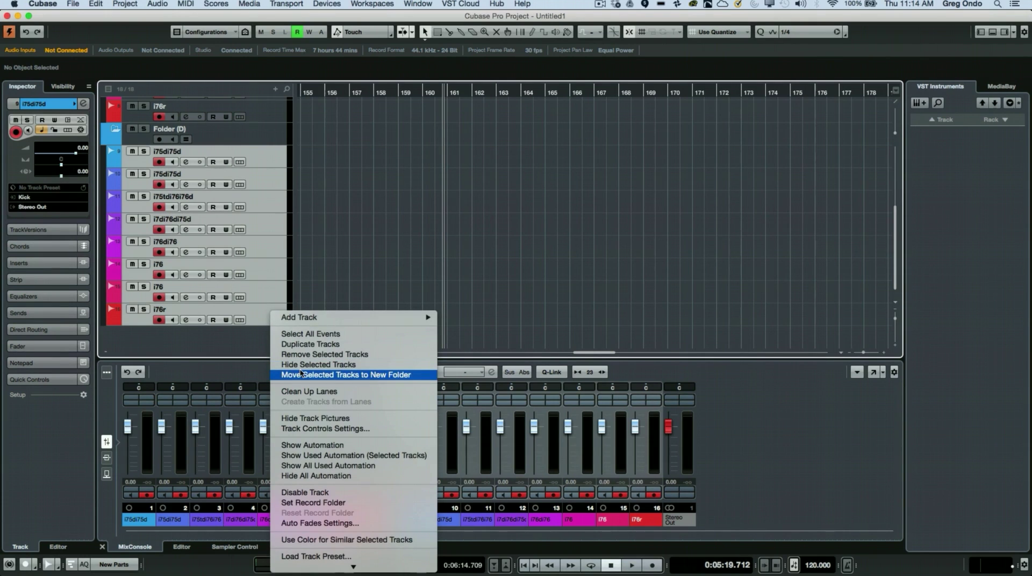
click(332, 504)
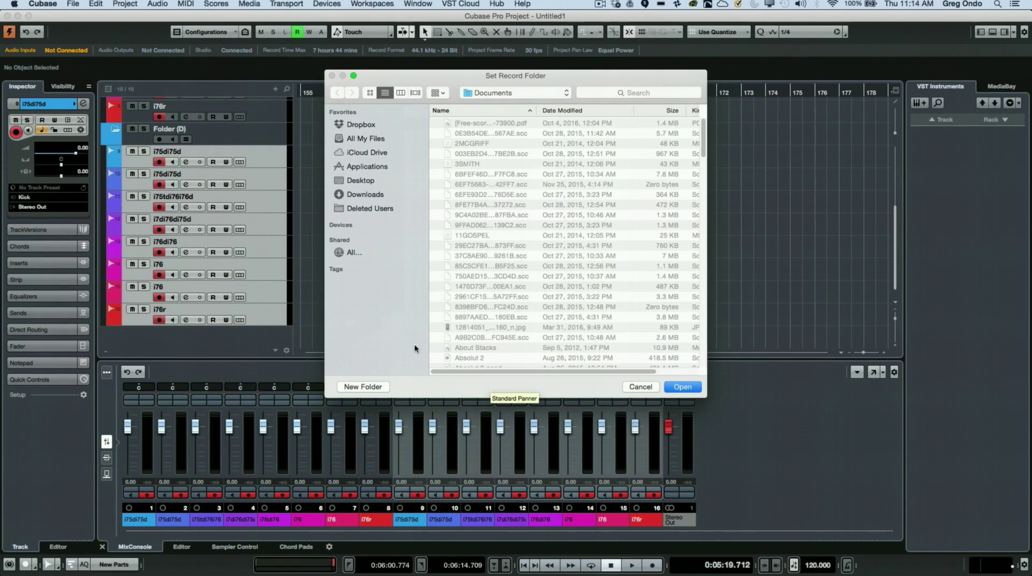
click(377, 385)
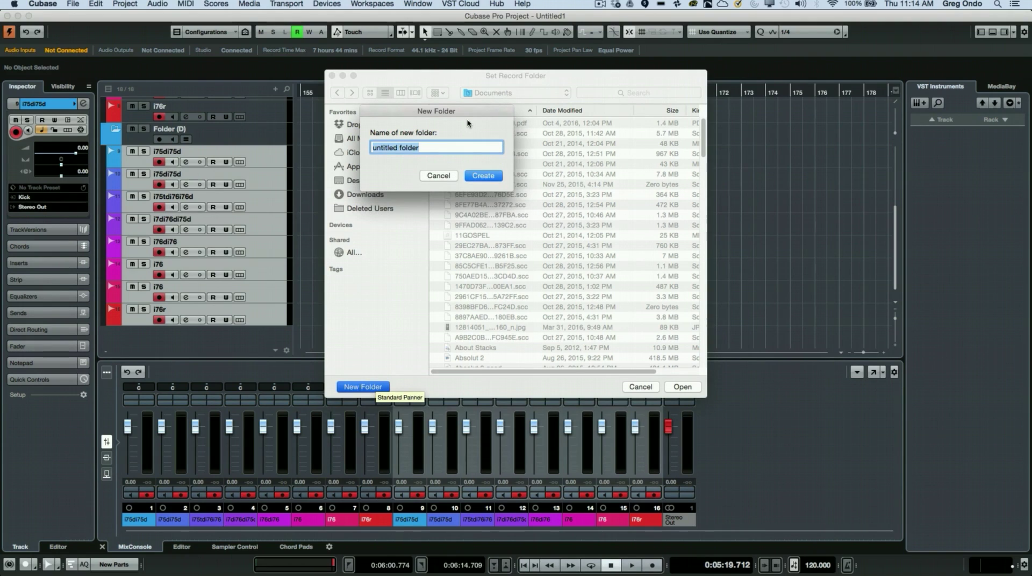
text(a)
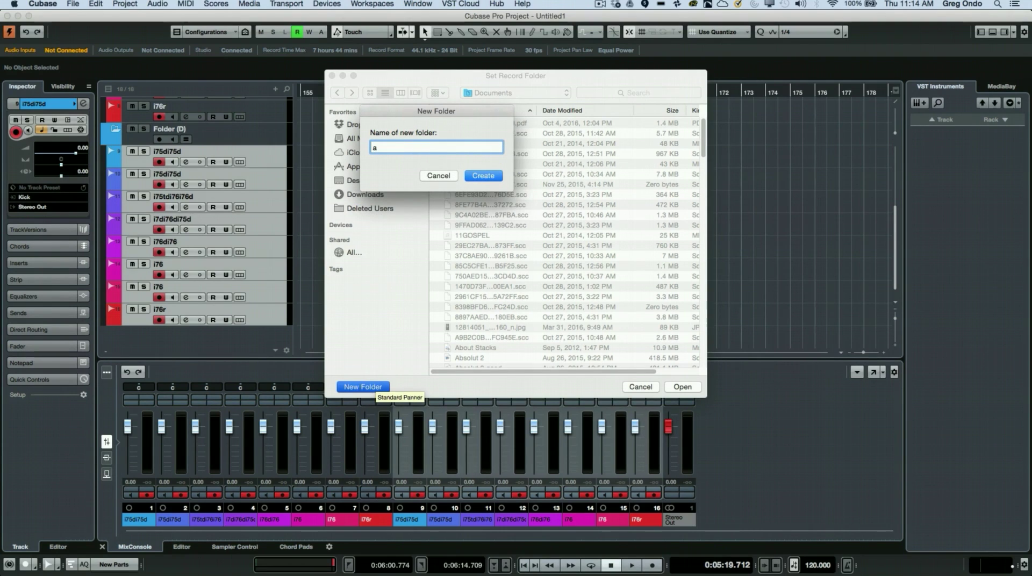
text(udio record tester)
key(Return)
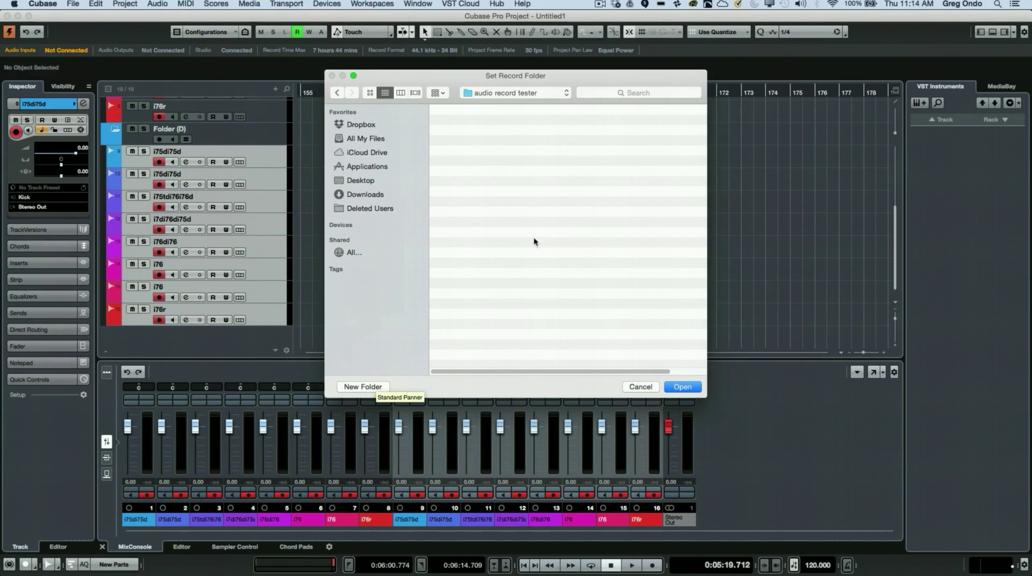
click(682, 387)
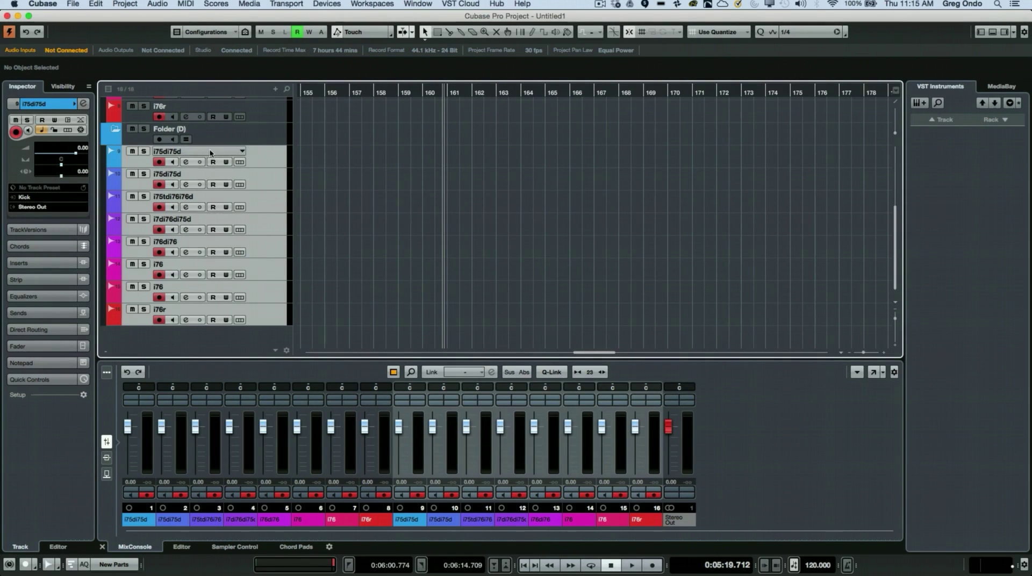
Step: With the cursor at bar 80, record-enable Folder (D), then expand both folders again
scroll(161, 121, up, 5)
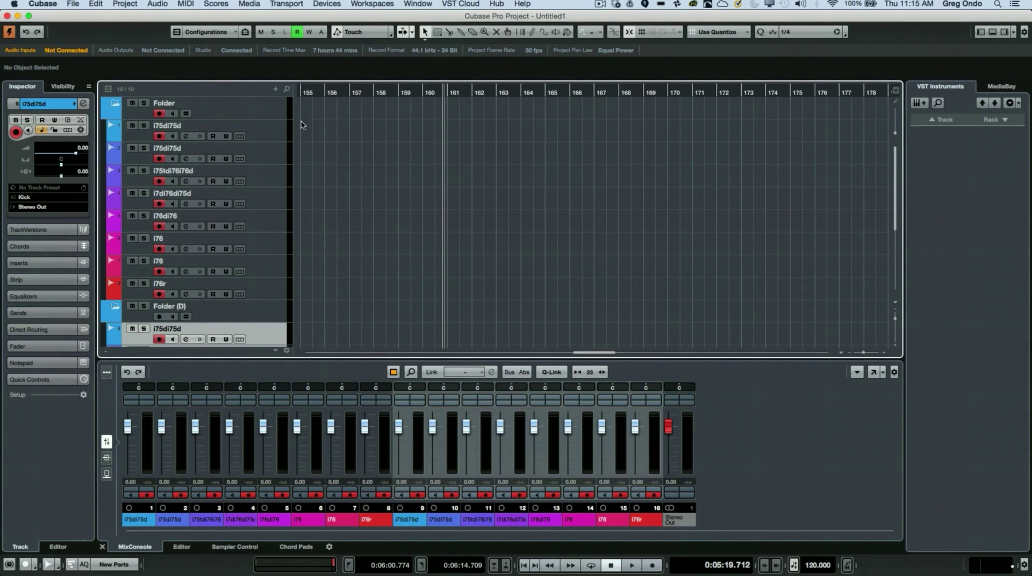
mouse_move(333, 91)
mouse_down()
mouse_move(143, 96)
mouse_move(326, 92)
mouse_up()
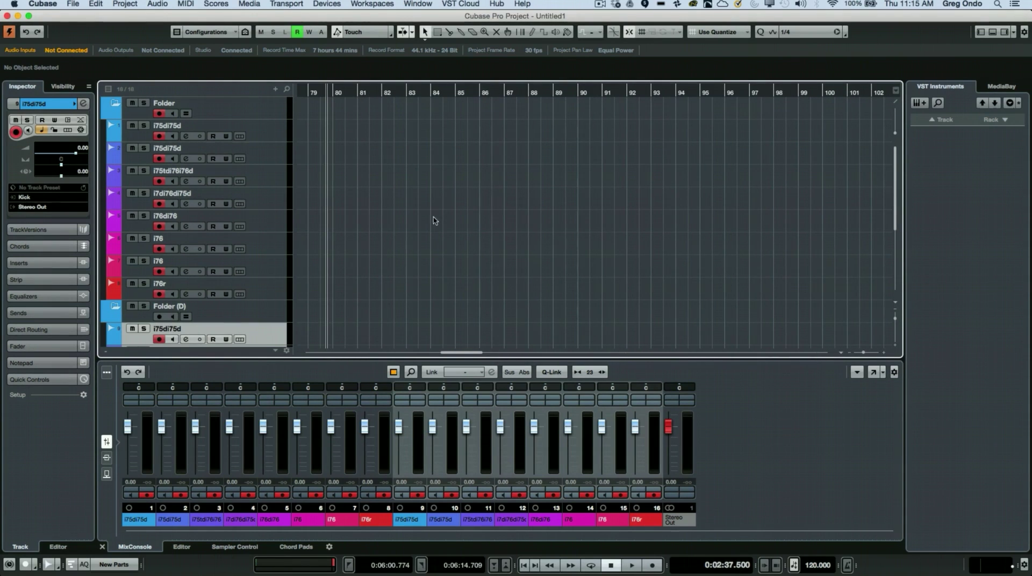
click(115, 104)
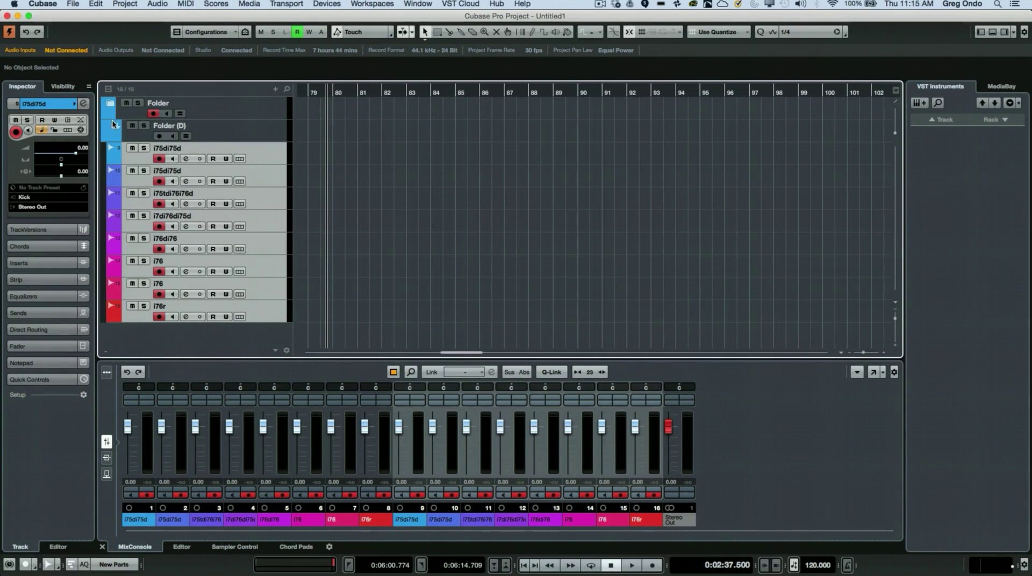
click(113, 124)
click(114, 105)
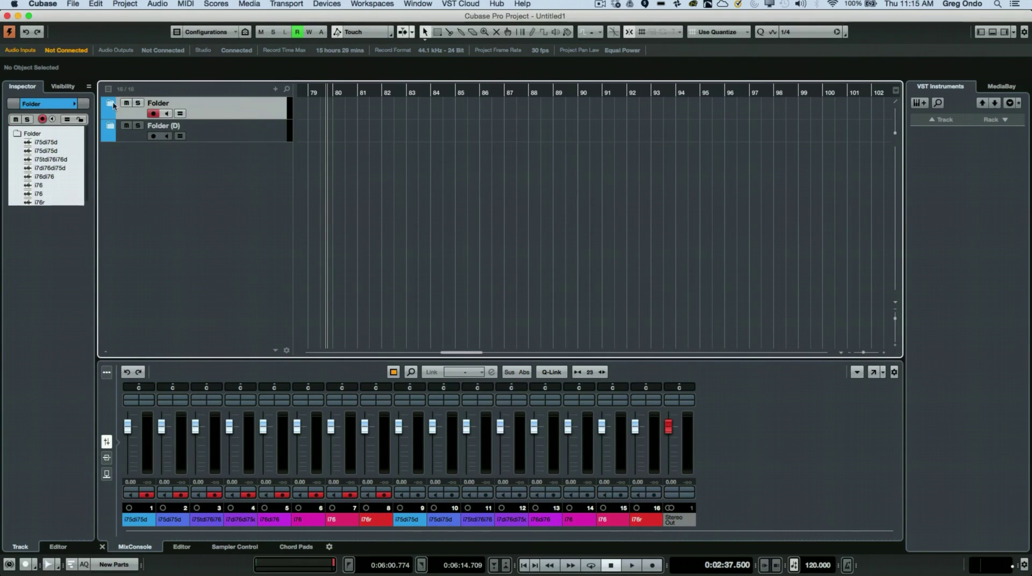
click(153, 136)
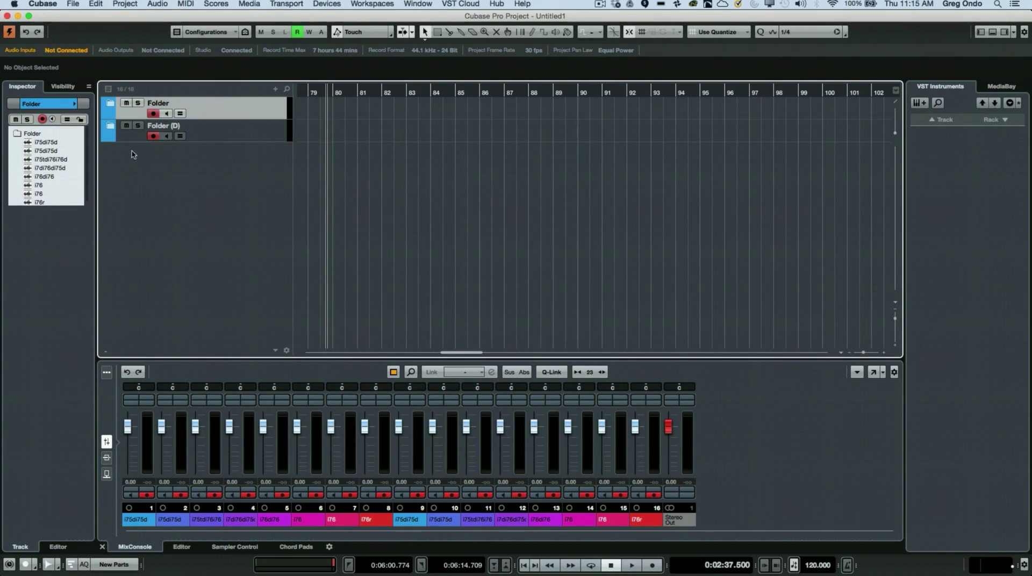
click(110, 127)
click(109, 106)
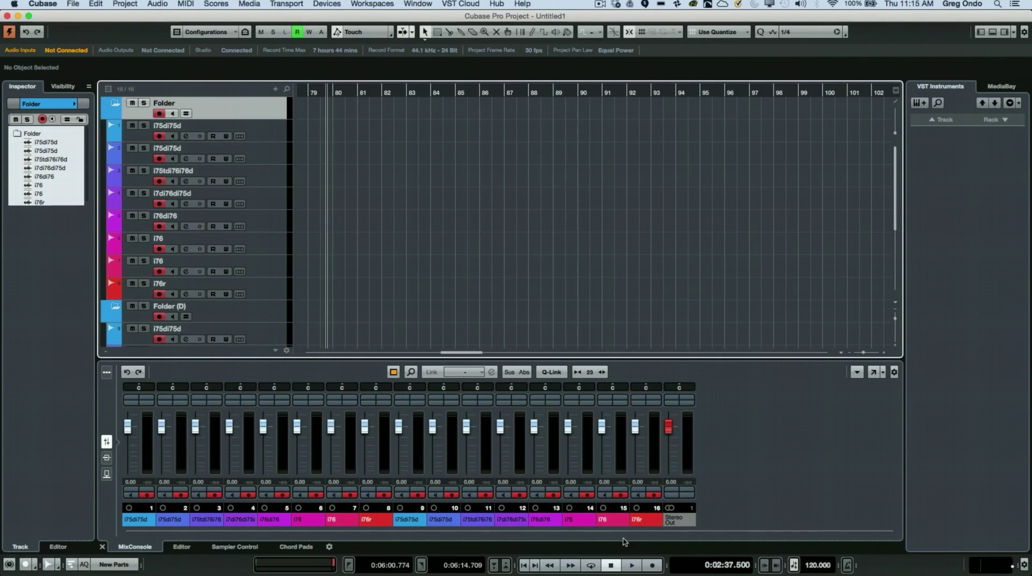
Step: Record a roughly five-bar take from bar 80 on all sixteen armed tracks
click(652, 565)
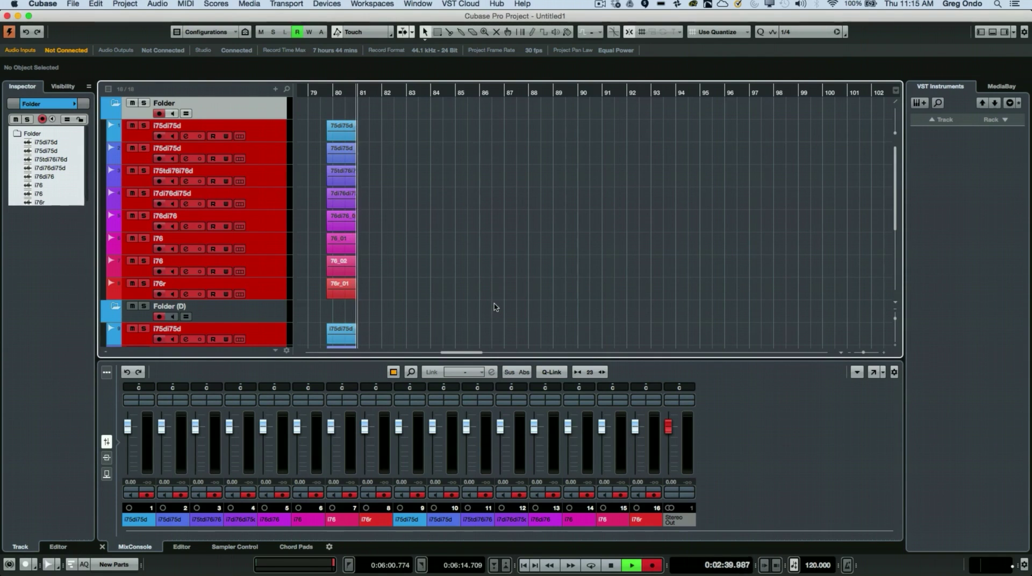
scroll(495, 307, down, 5)
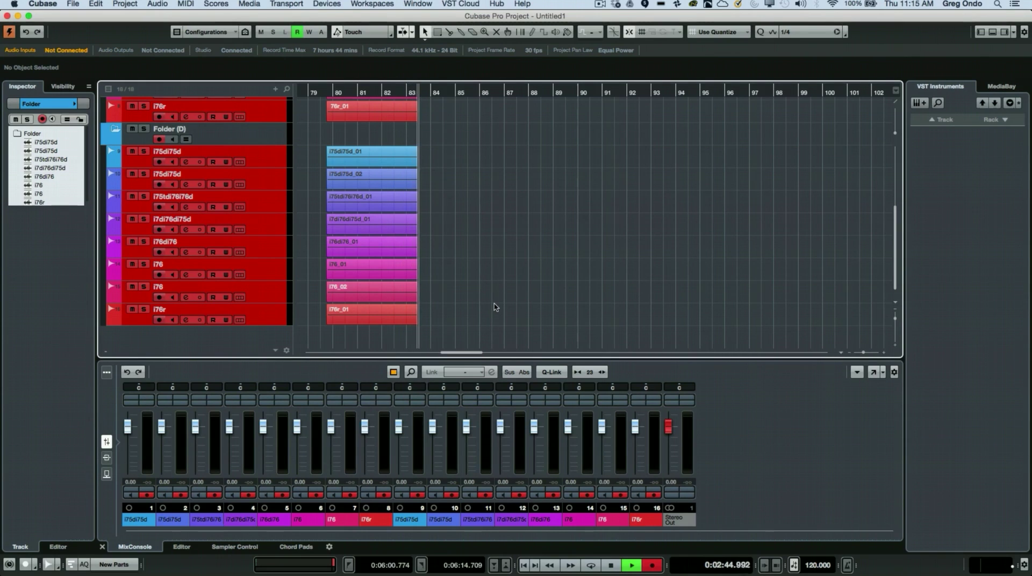
scroll(495, 307, up, 1)
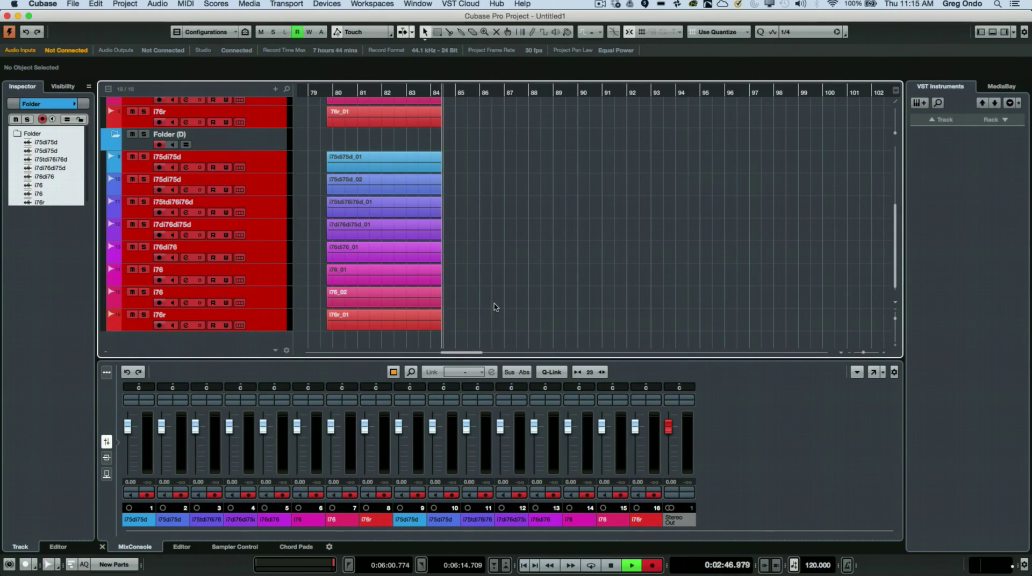
key(space)
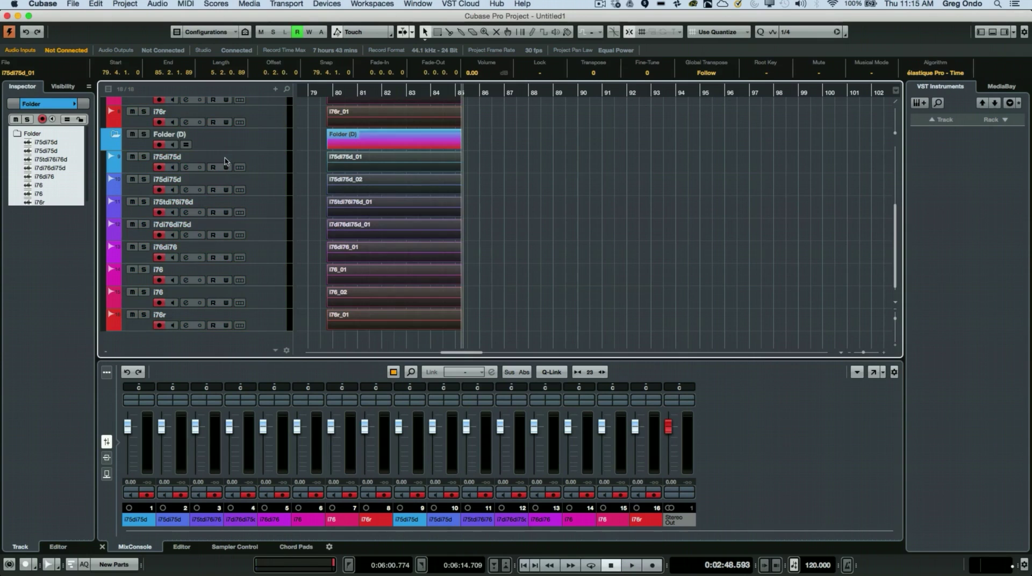
Step: Open the Pool window from the Media menu and reveal the Path column of the recordings
click(249, 4)
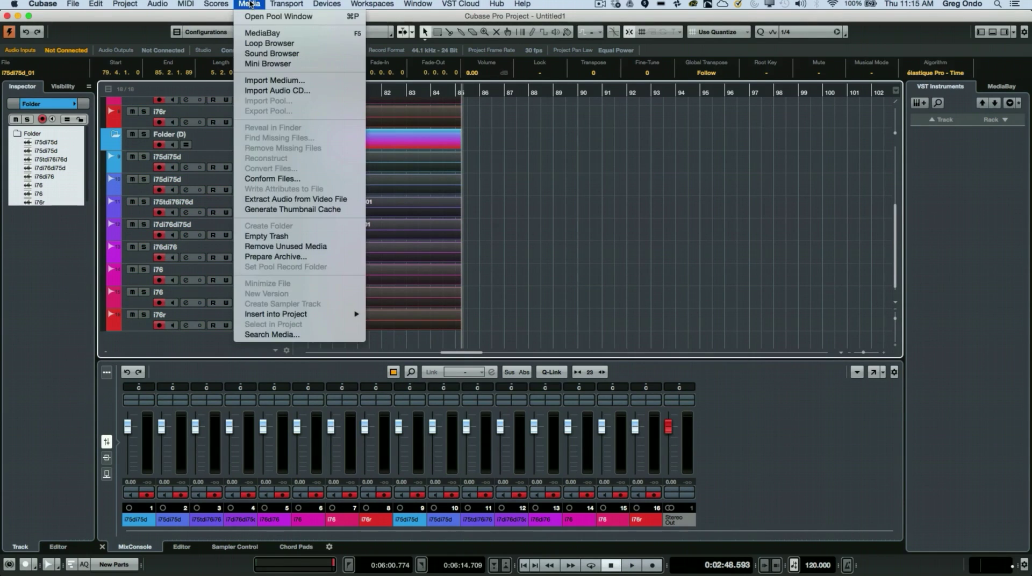
click(272, 18)
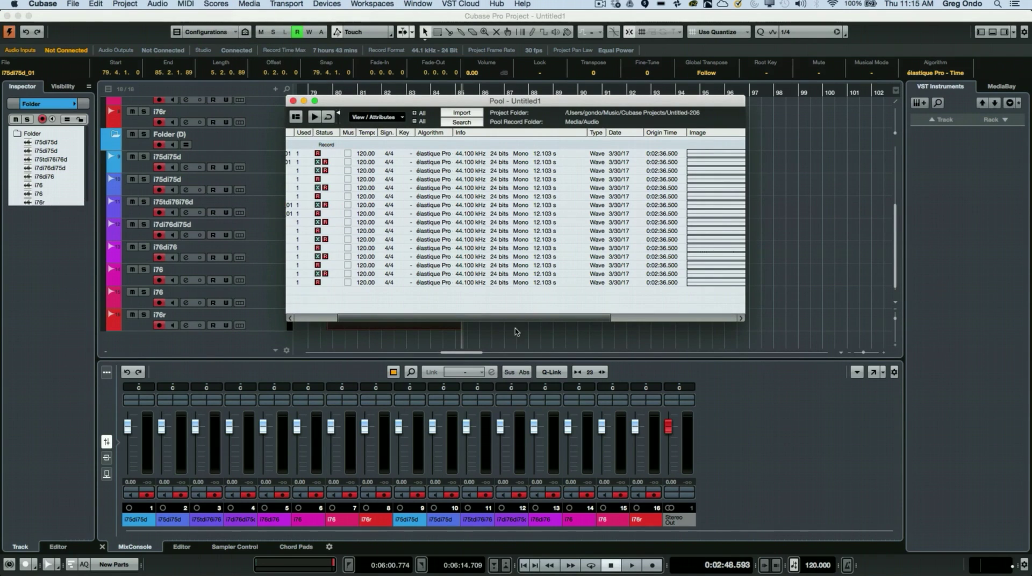
drag(569, 320, 693, 322)
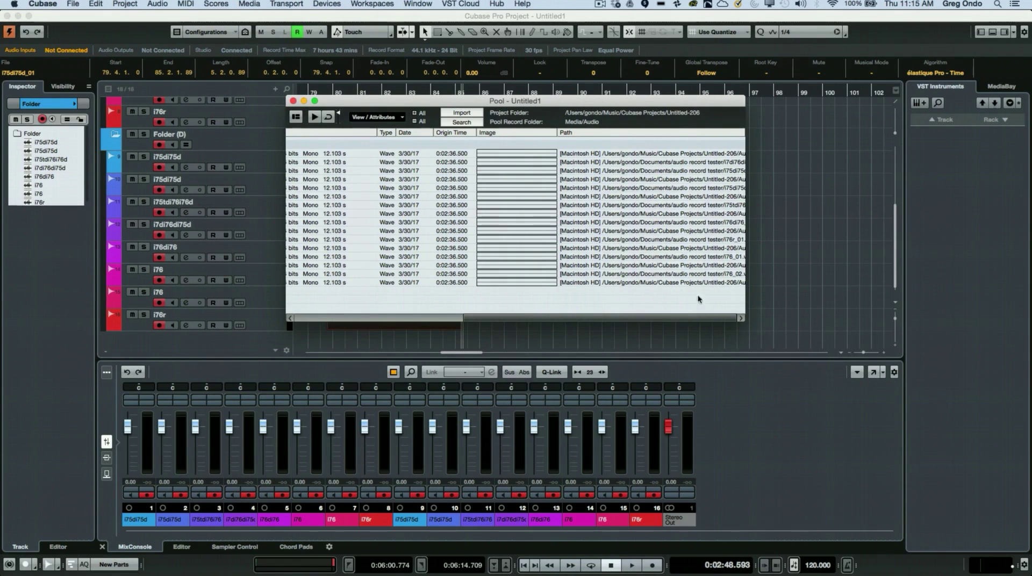